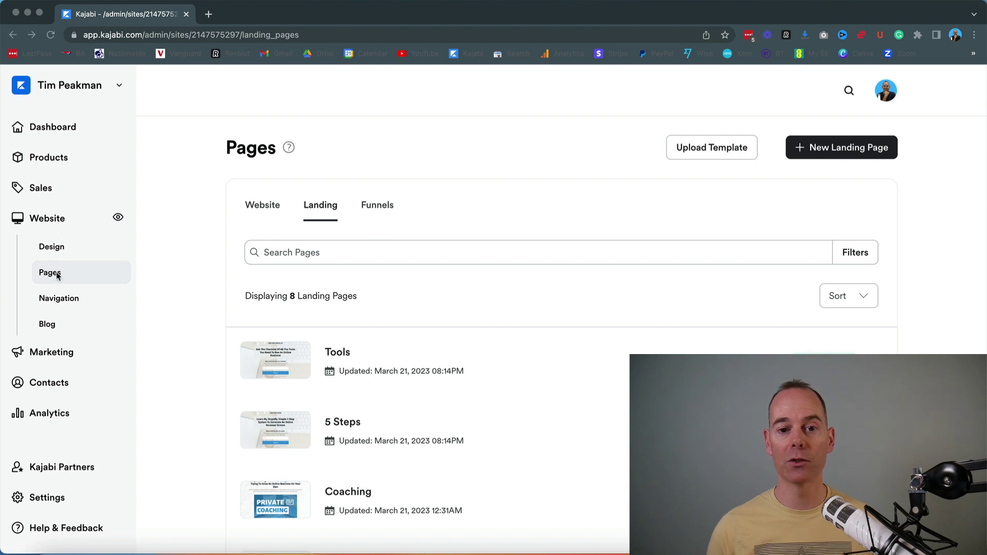
Start a new landing page from the Blank template and title it 'Webinar'
left_click(834, 150)
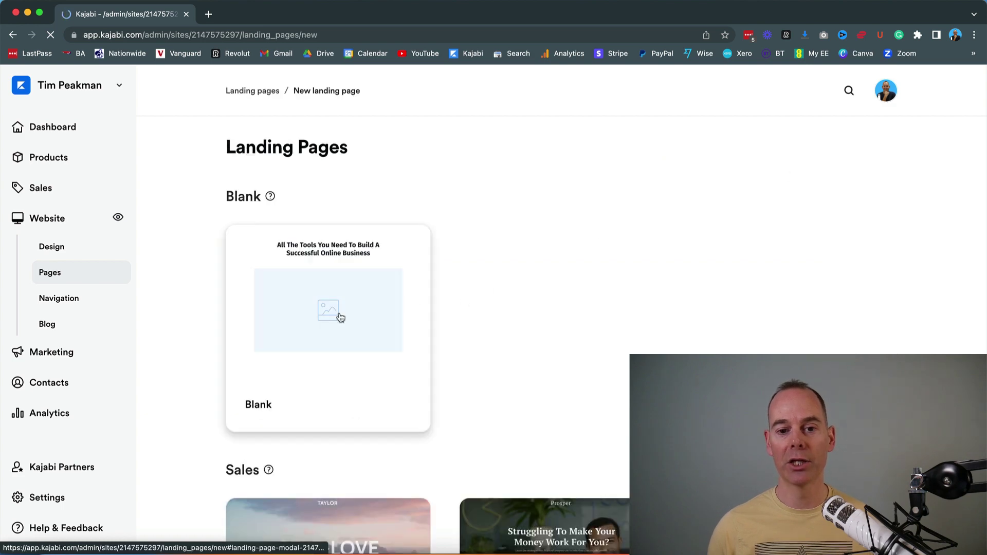
left_click(339, 318)
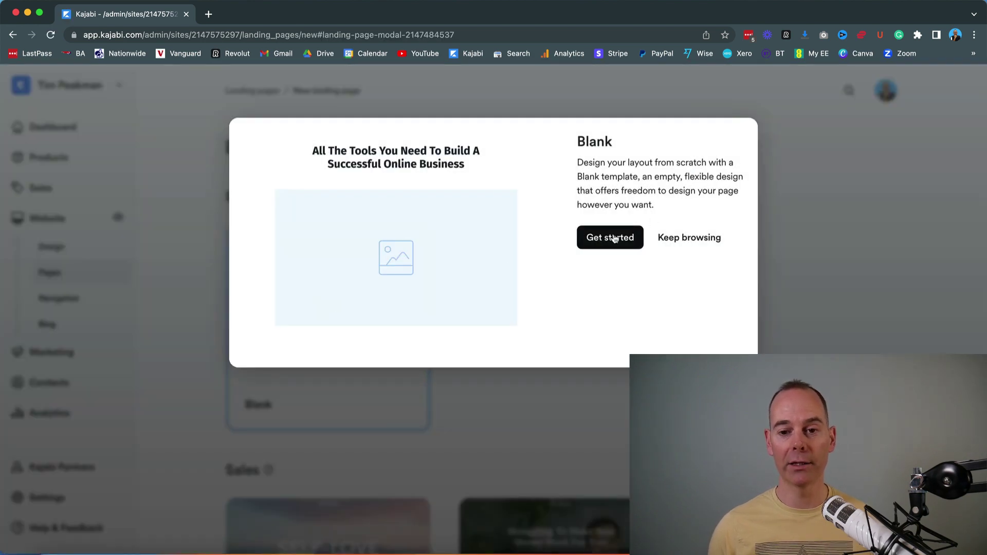
left_click(614, 239)
left_click(594, 256)
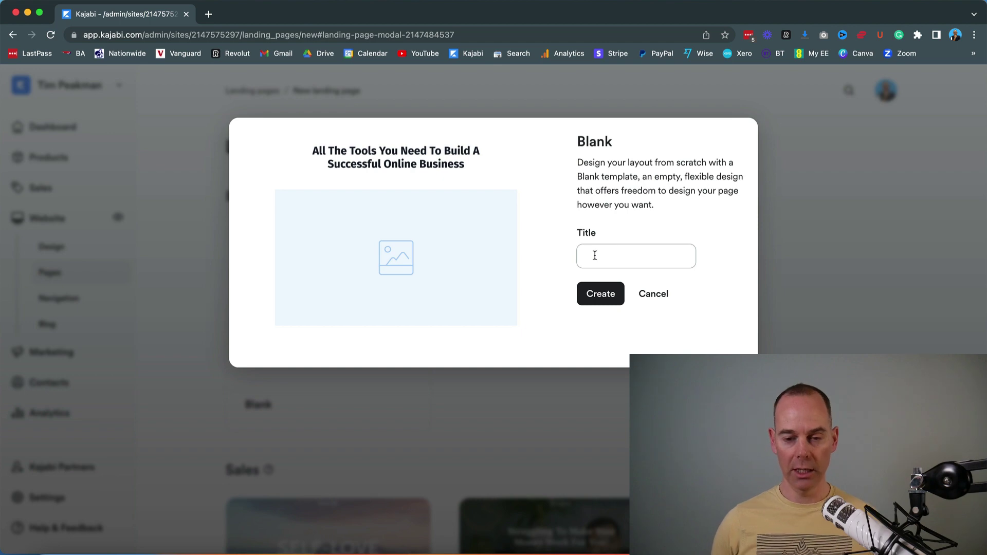
type("Webinar")
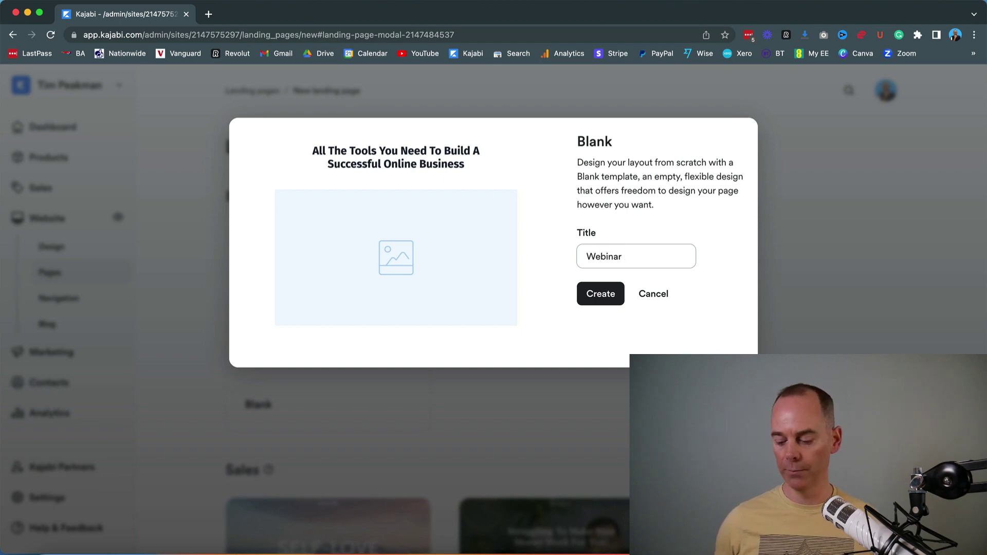
key("Return")
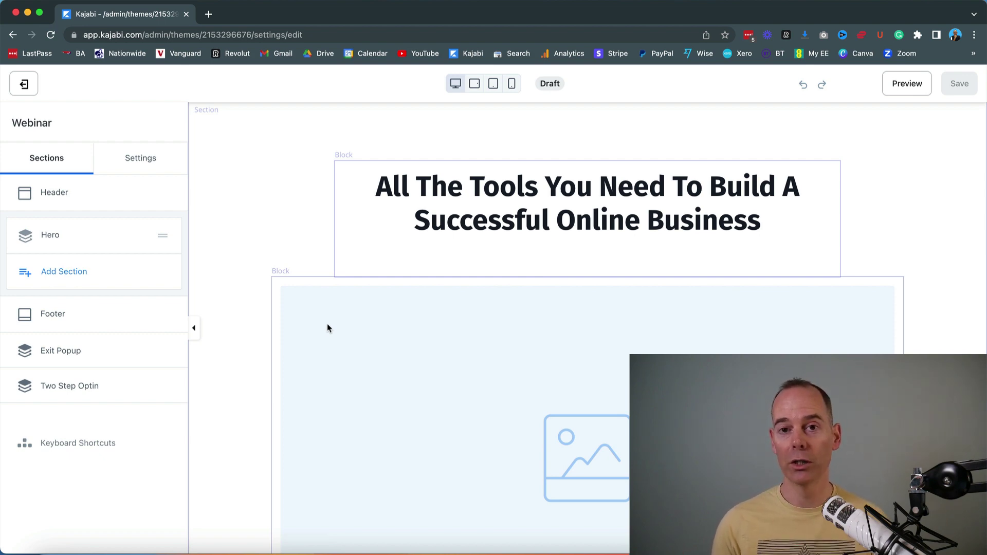
Open the Hero headline's Text block settings in the page editor
left_click(252, 250)
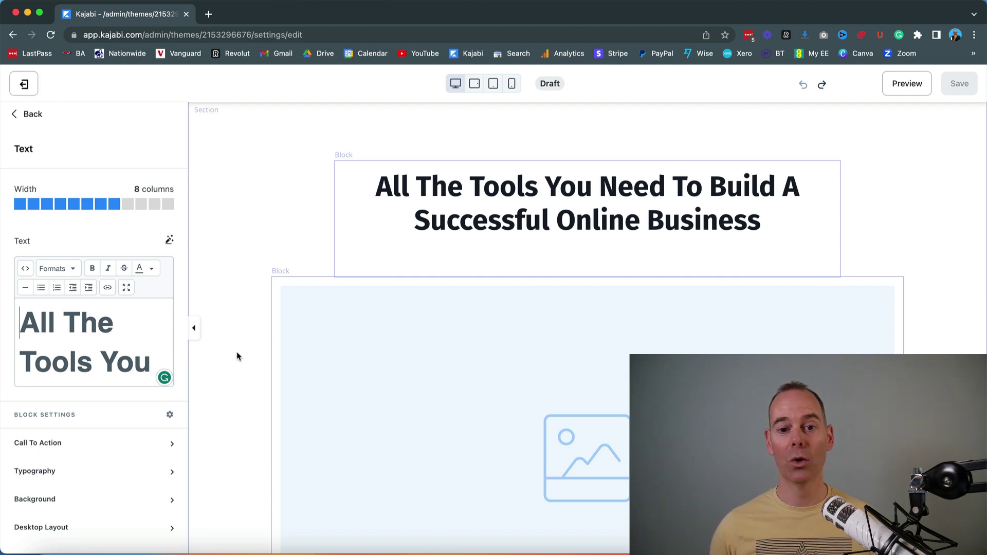
Delete the placeholder image block and add a Video block to the Hero section
scroll(236, 356, "down", 3)
left_click(339, 348)
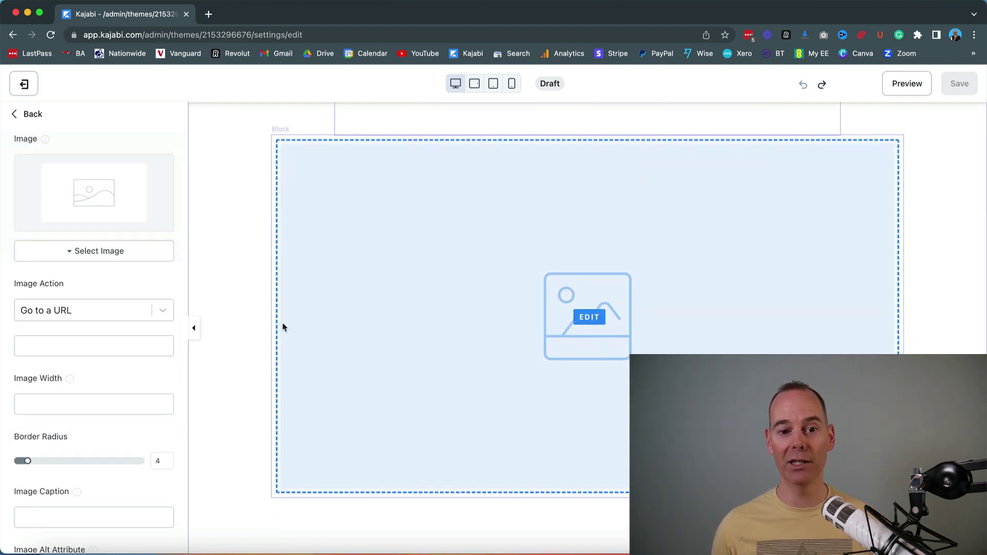
scroll(98, 334, "down", 10)
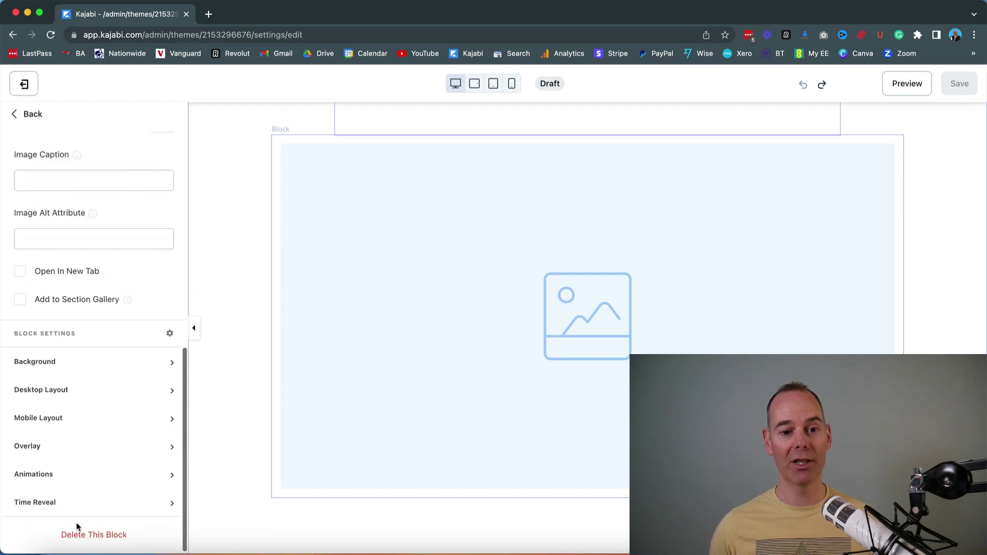
left_click(79, 534)
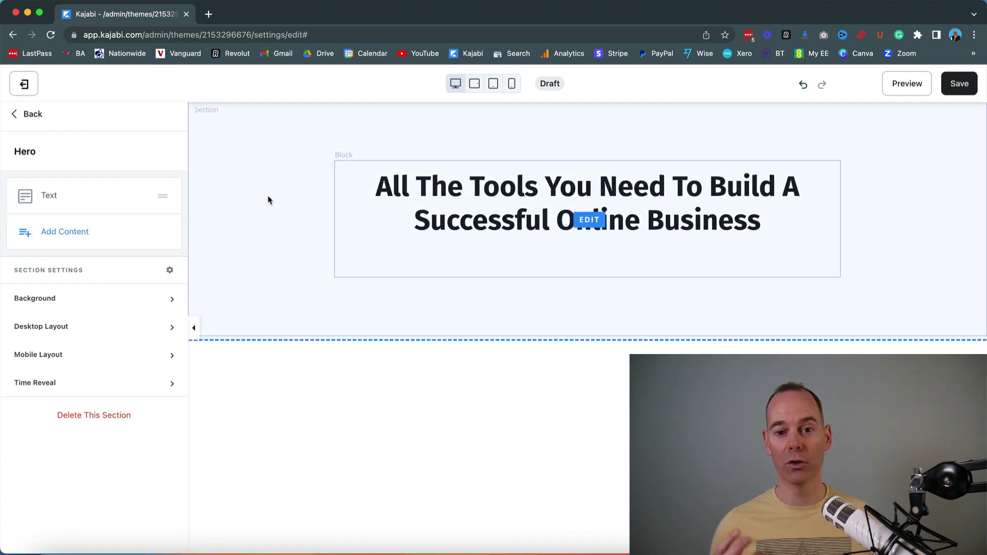
left_click(83, 239)
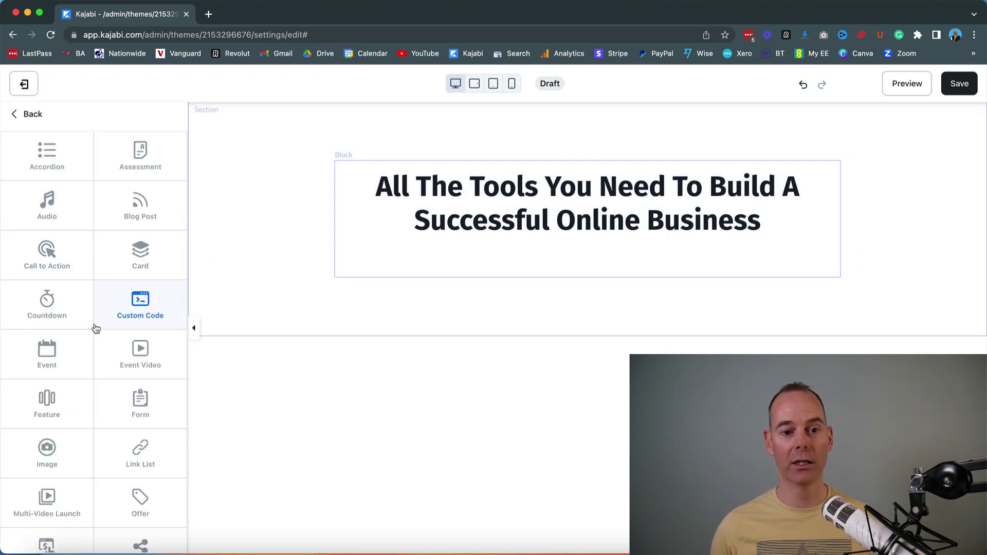
scroll(139, 348, "down", 2)
scroll(138, 348, "down", 2)
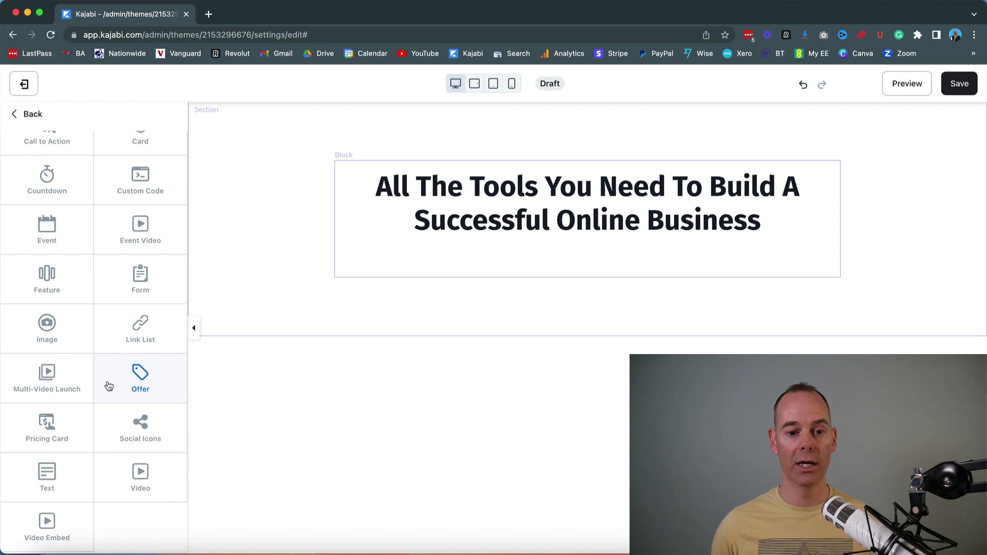
left_click(143, 471)
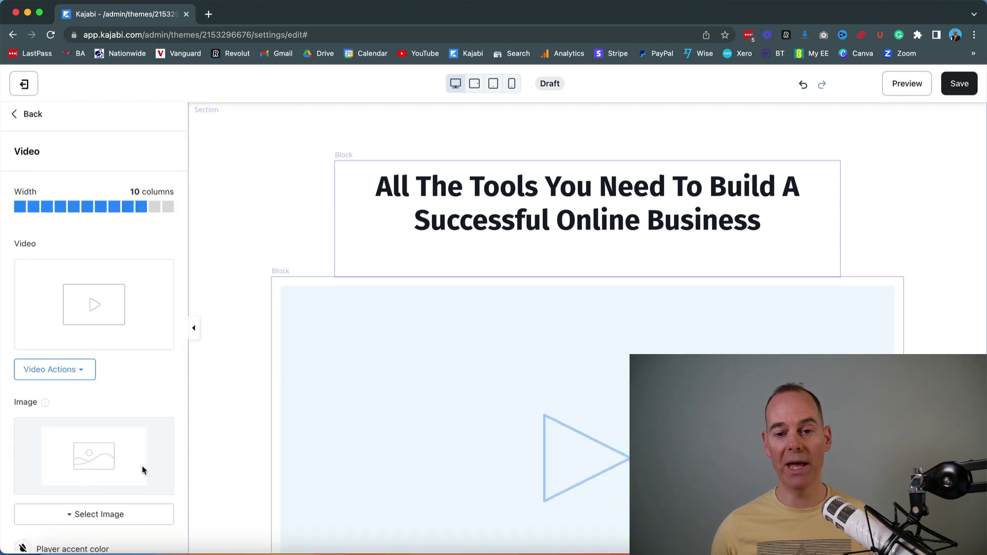
Widen the headline to 10 columns and set the video to 8 columns
left_click(339, 235)
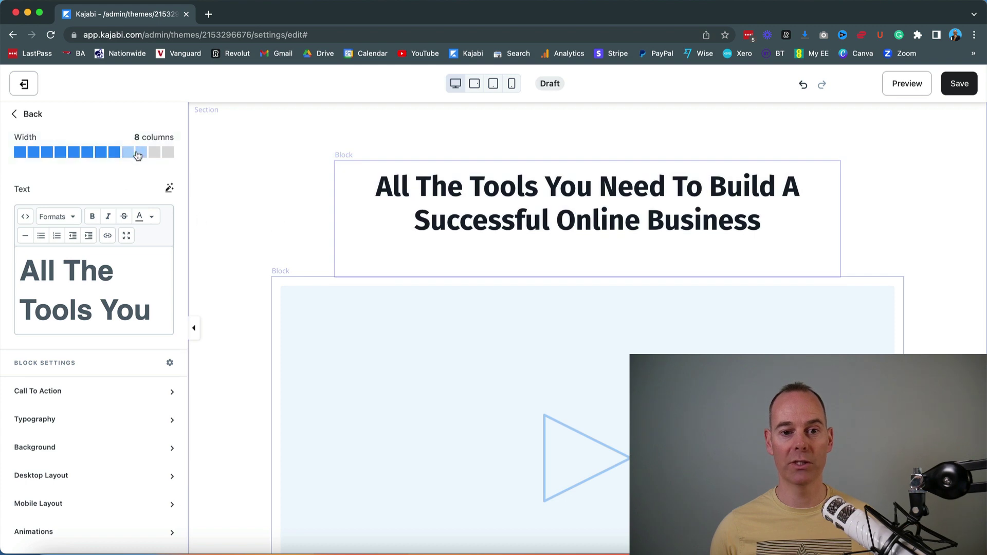
left_click(141, 153)
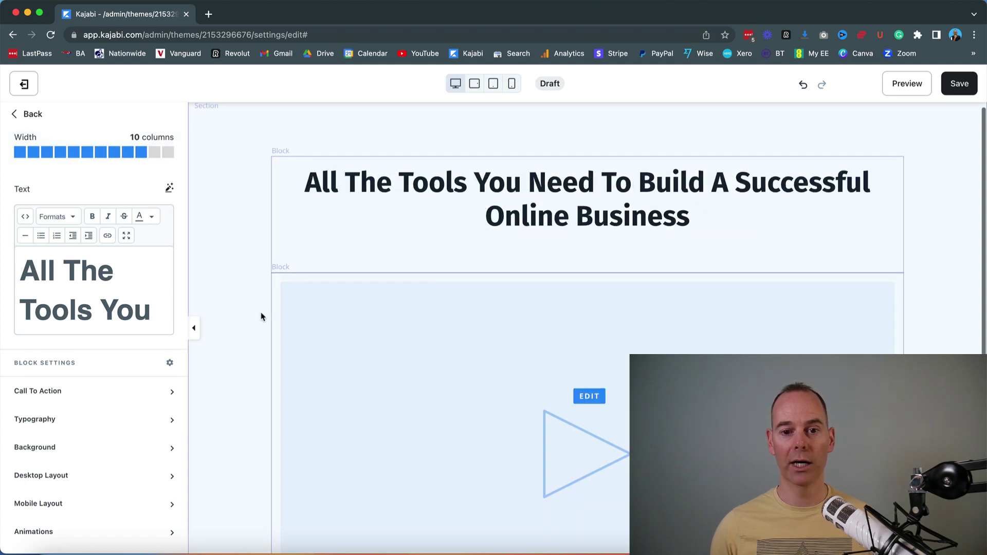
left_click(326, 346)
left_click(115, 153)
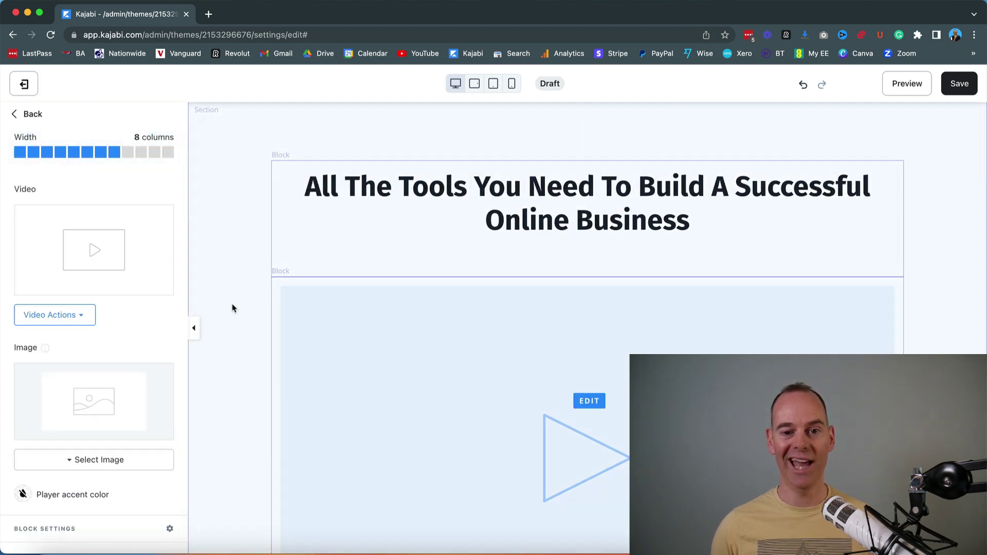
left_click(240, 358)
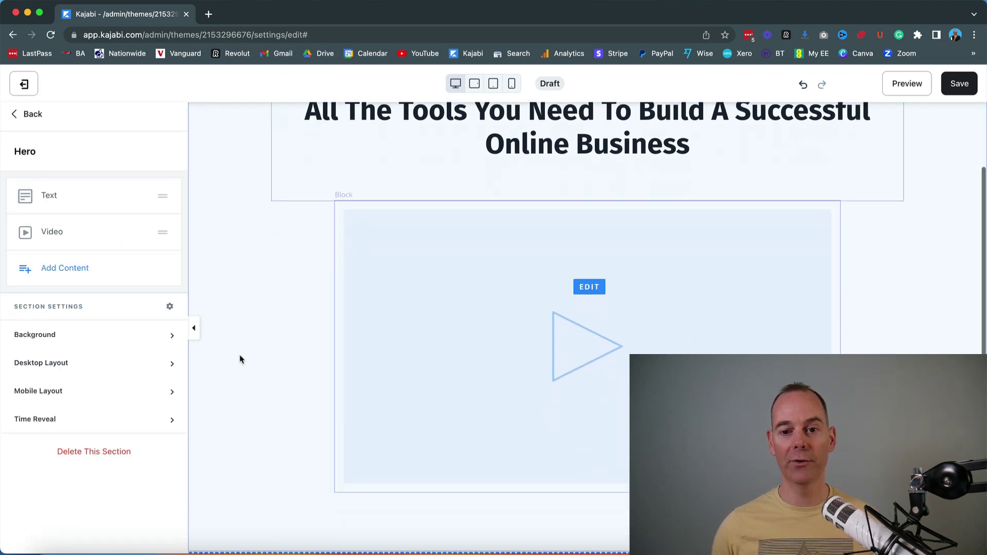
Add a Call to Action block and place it on its own row under the video
left_click(72, 267)
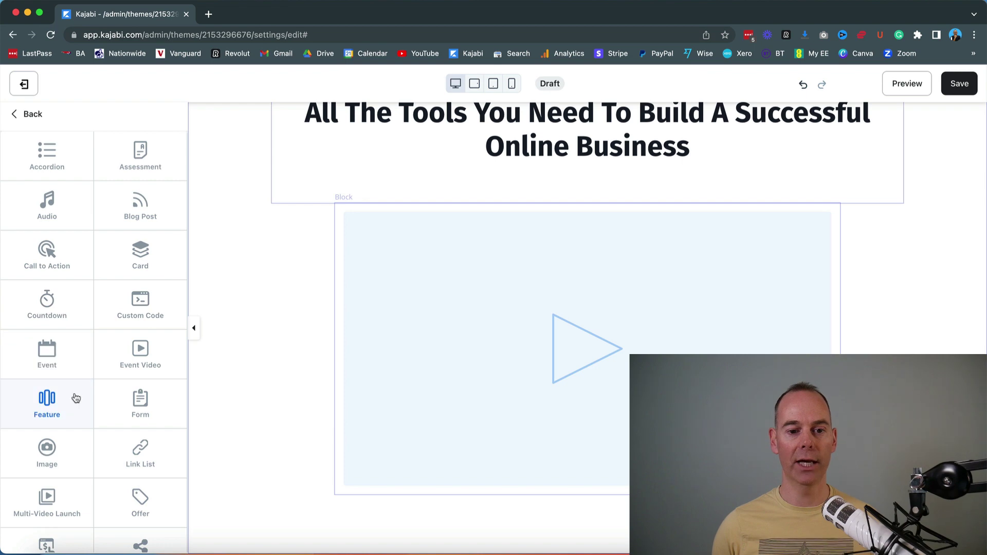
scroll(92, 373, "down", 1)
scroll(91, 373, "down", 4)
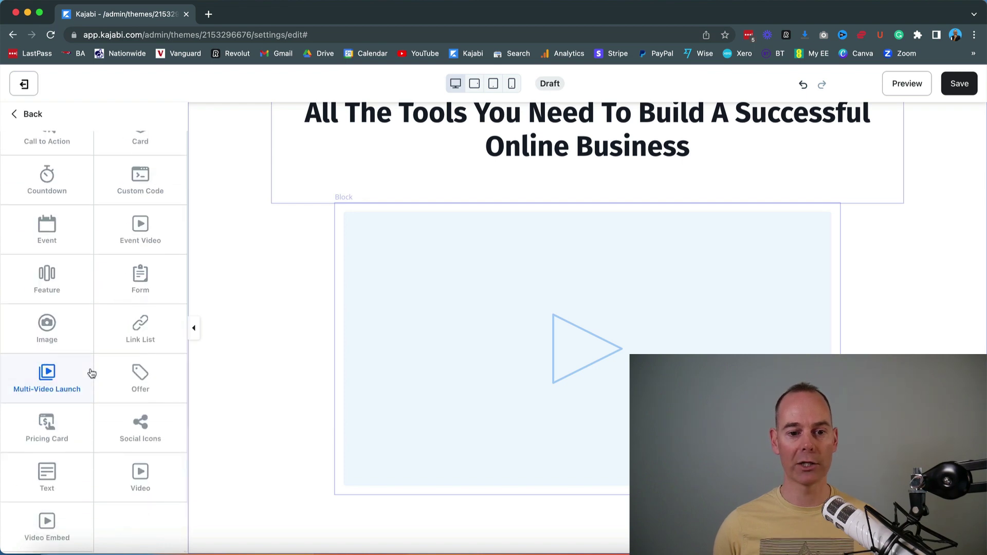
scroll(92, 373, "up", 5)
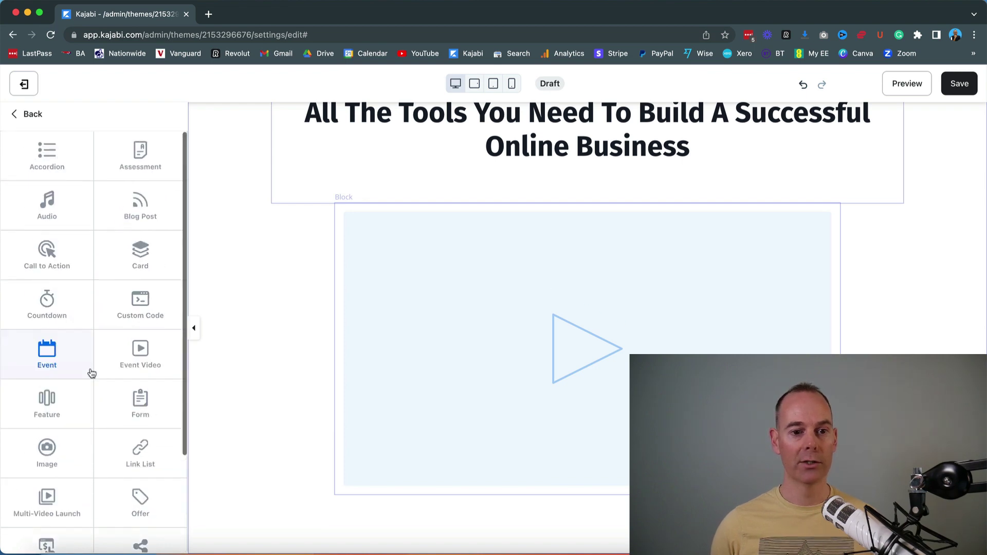
left_click(35, 246)
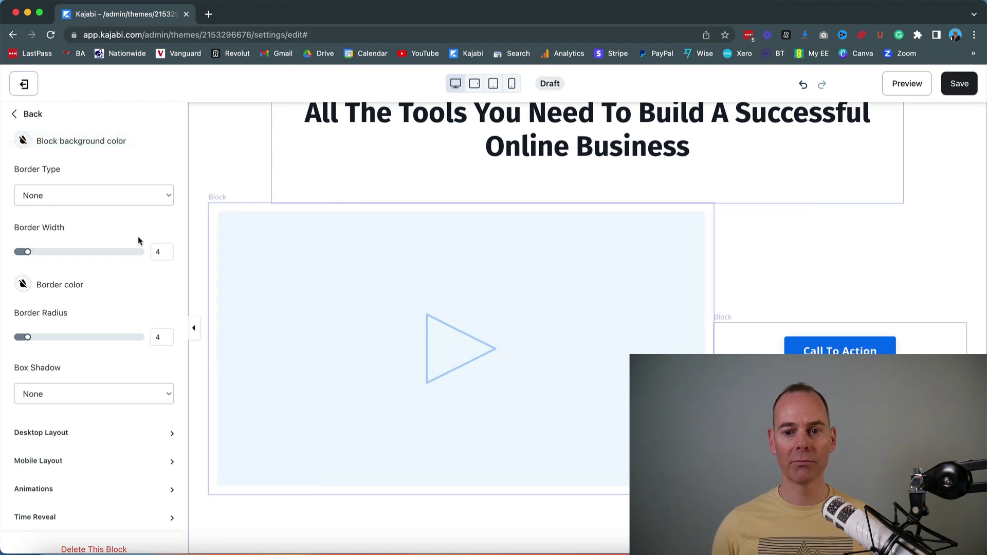
left_click(739, 342)
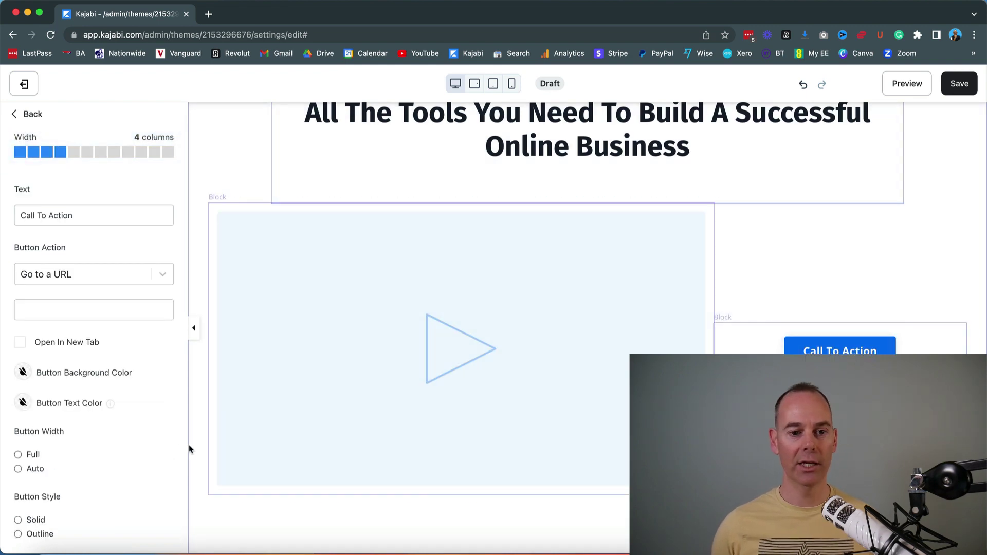
scroll(129, 436, "down", 15)
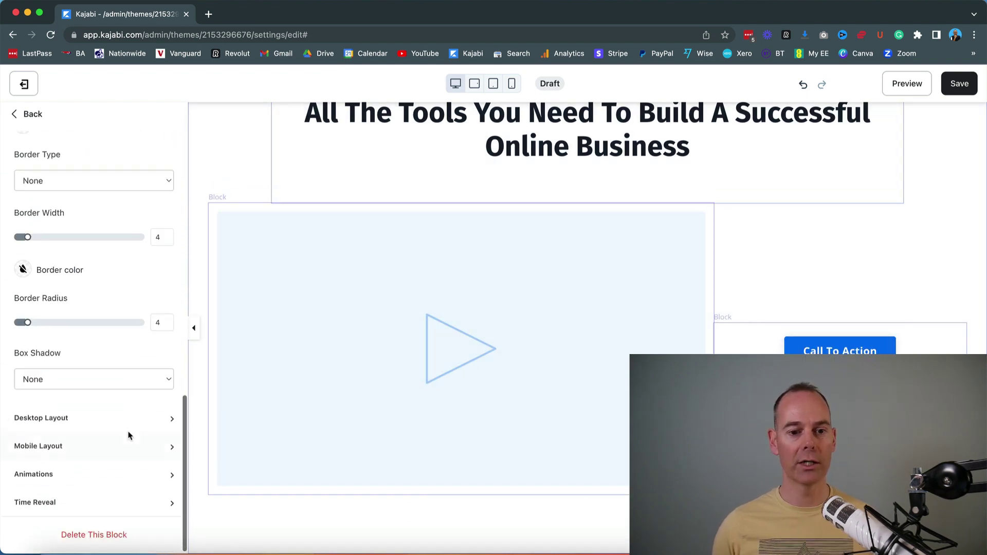
left_click(103, 425)
scroll(88, 419, "down", 8)
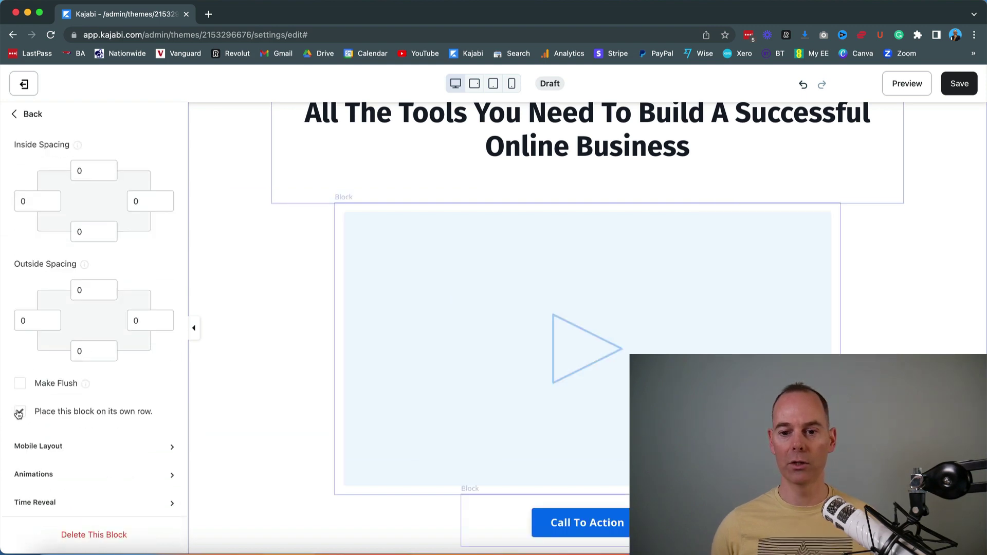
Make the Call To Action button's background blue
left_click(474, 498)
scroll(118, 234, "up", 1)
left_click(24, 167)
left_click(24, 331)
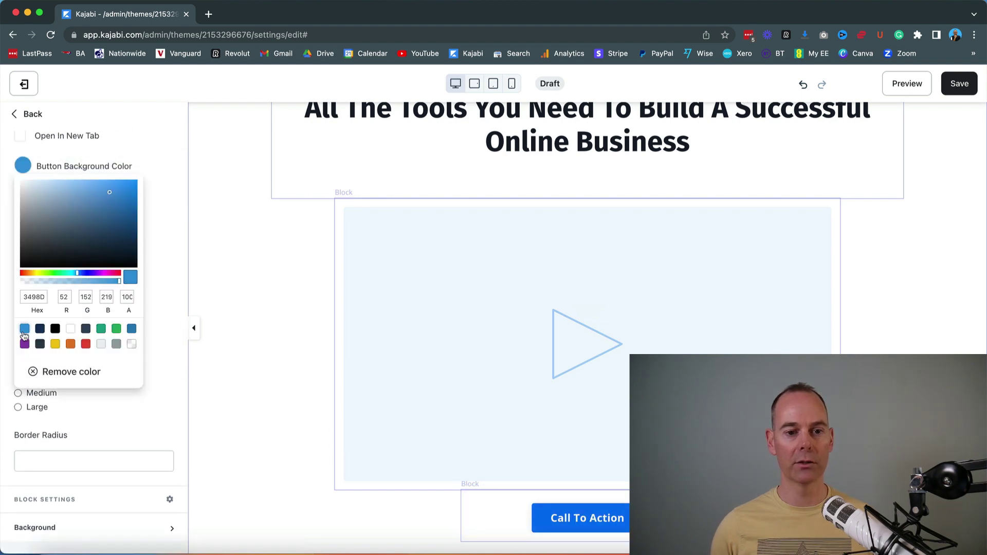
left_click(165, 268)
scroll(165, 269, "up", 5)
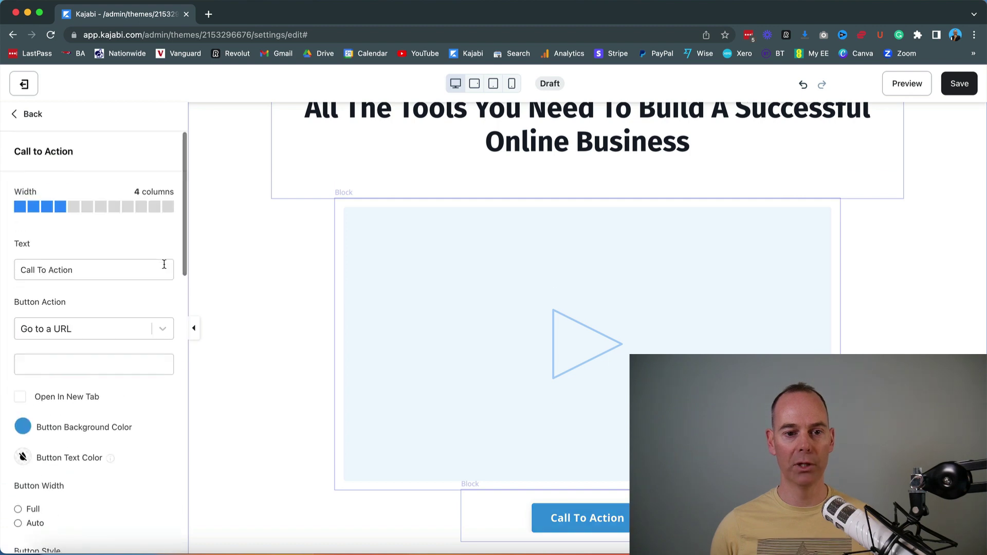
scroll(73, 329, "down", 1)
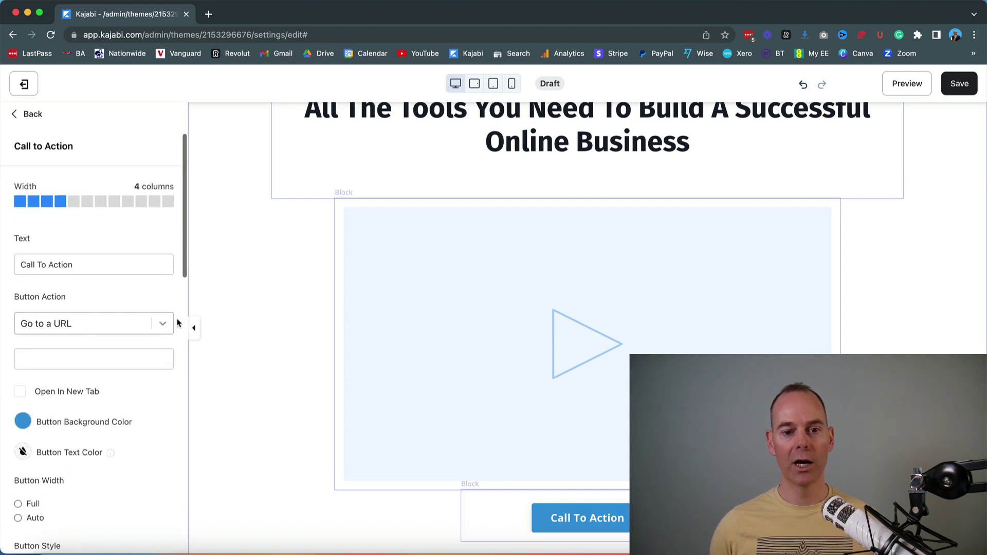
scroll(171, 345, "down", 2)
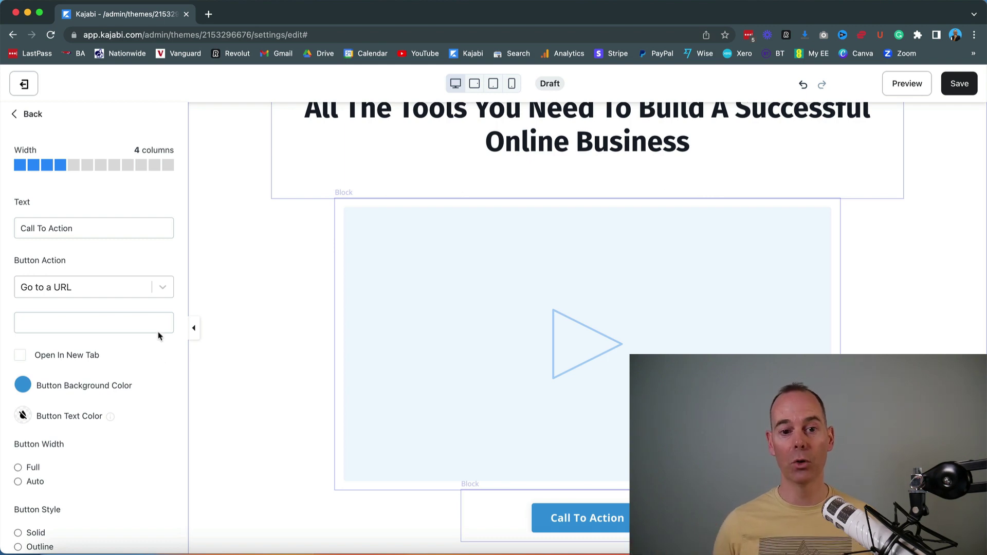
Link the button to the Coaching landing page and set its size to Large
left_click(110, 292)
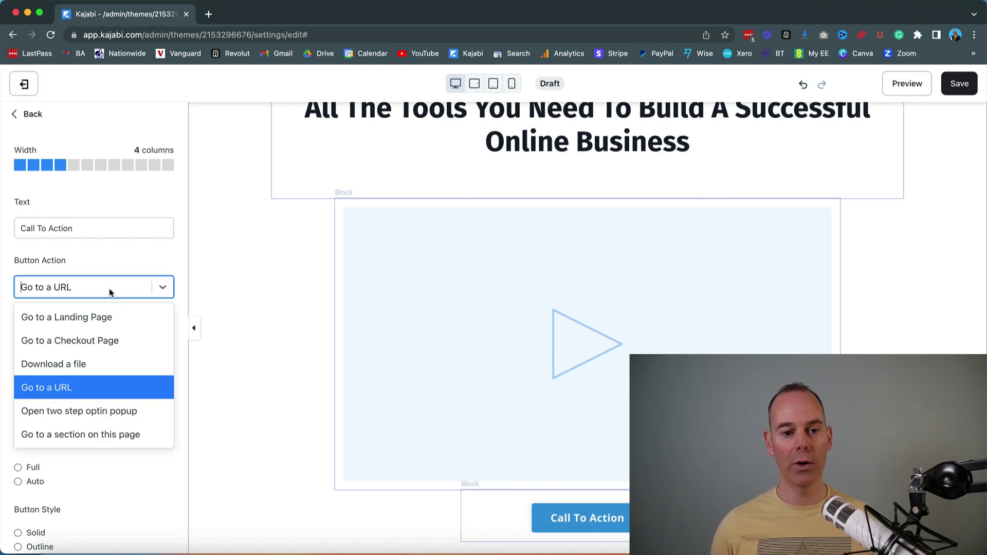
left_click(110, 320)
left_click(94, 327)
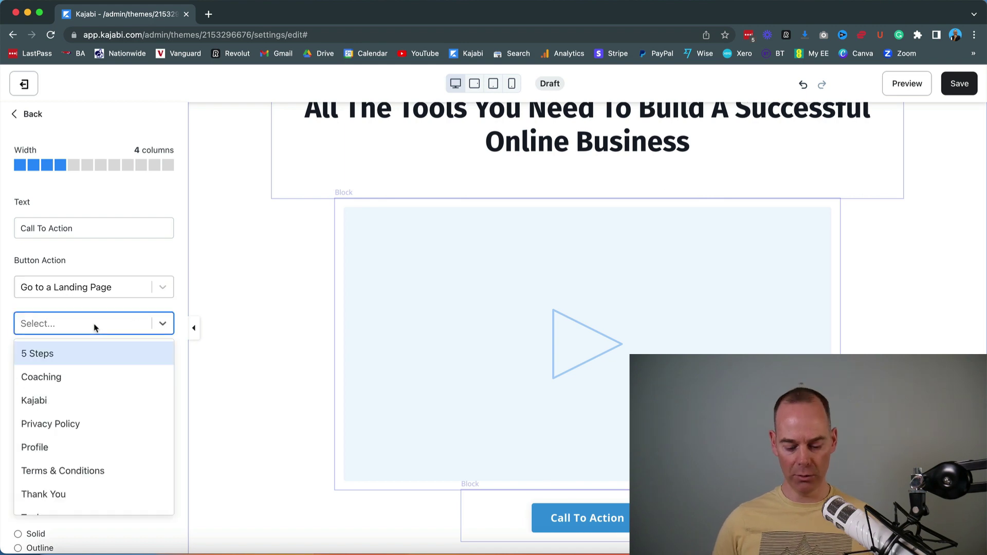
type("c")
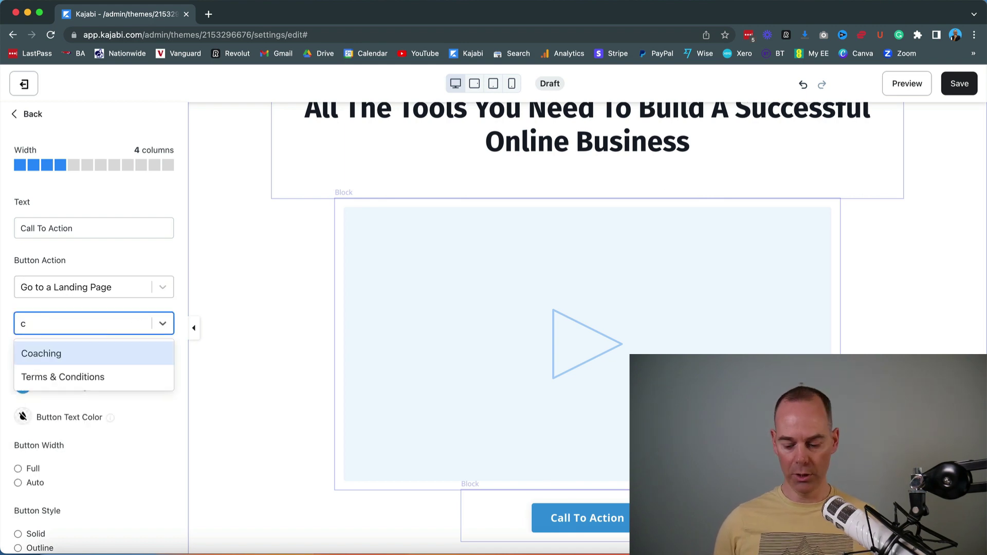
type("oach")
left_click(94, 351)
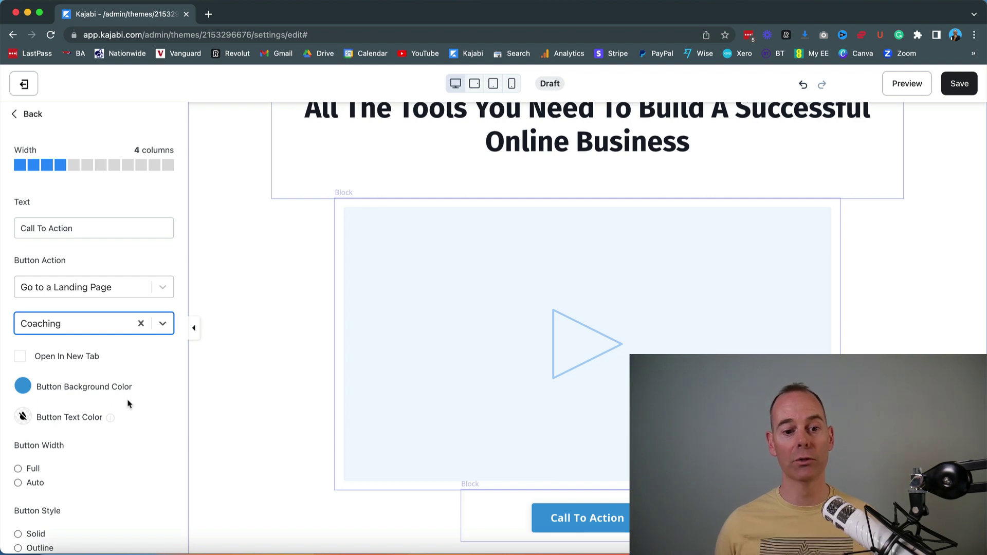
scroll(128, 401, "down", 2)
left_click(19, 529)
Select the headline's first word and type 'Get Faster Results Using My Method' over it
left_click(226, 457)
scroll(270, 392, "up", 2)
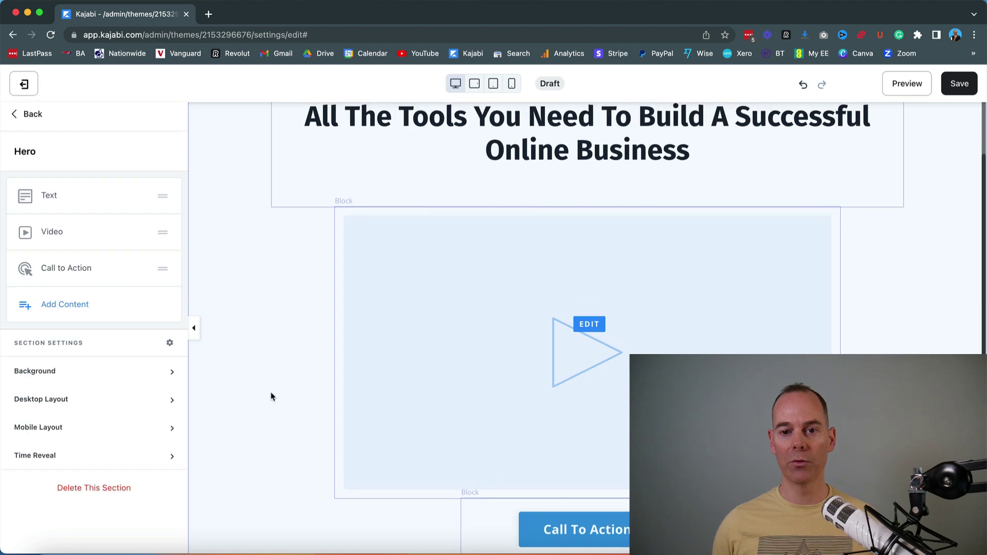
left_click(368, 142)
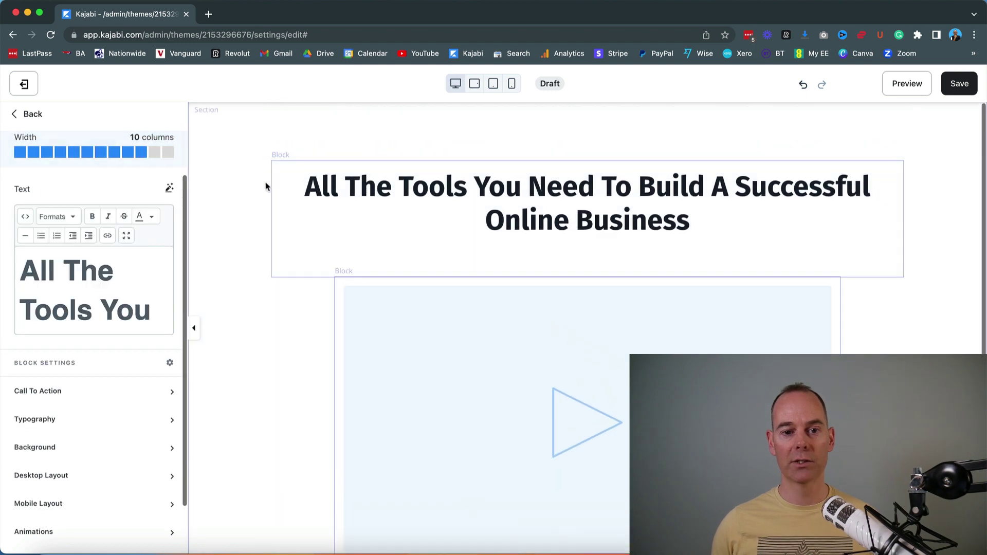
scroll(249, 194, "up", 1)
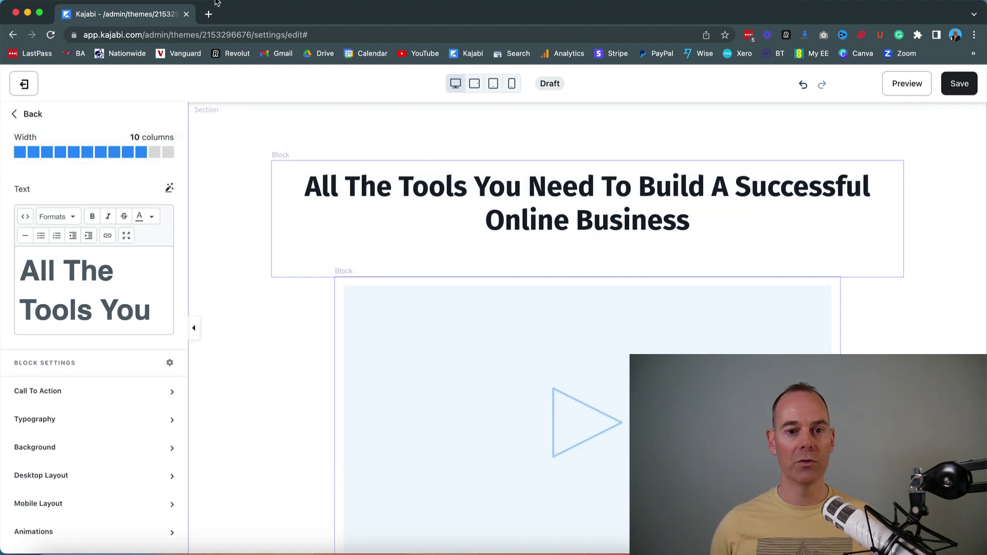
double_click(28, 267)
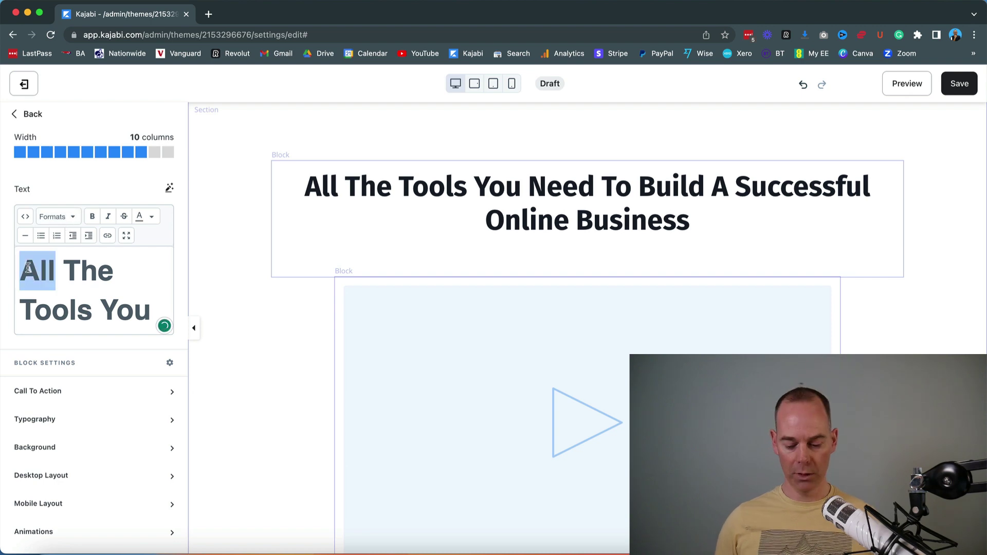
type("Get Faster")
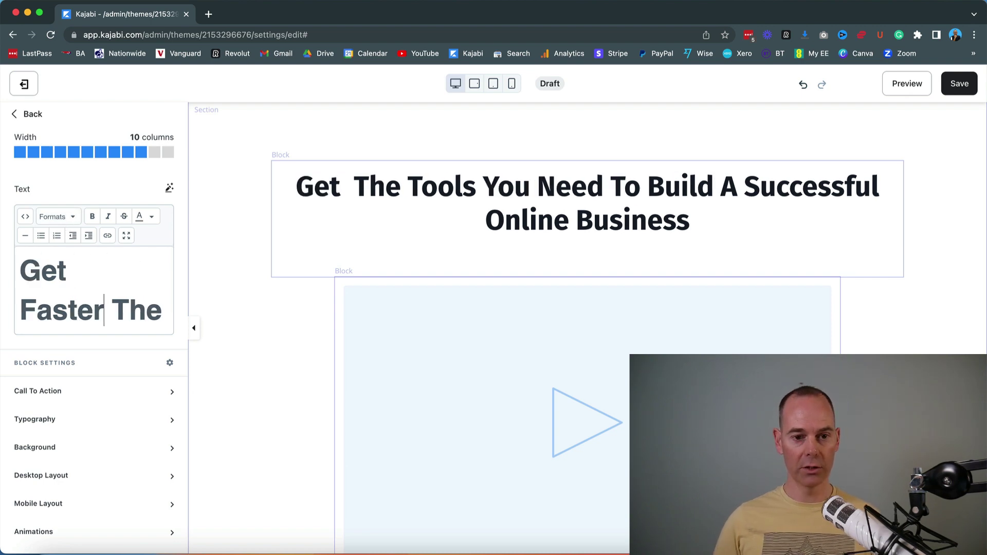
type(" Result ")
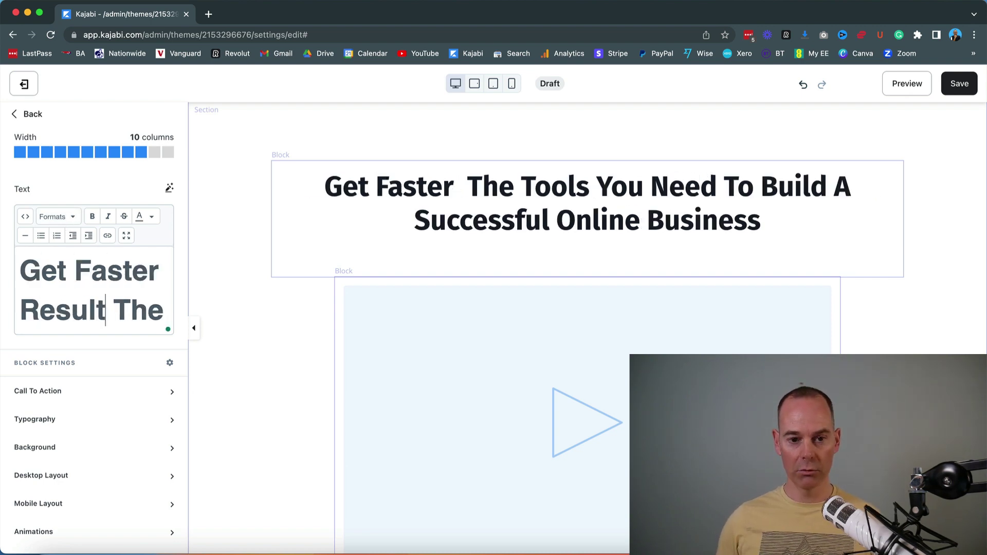
type("s Using ")
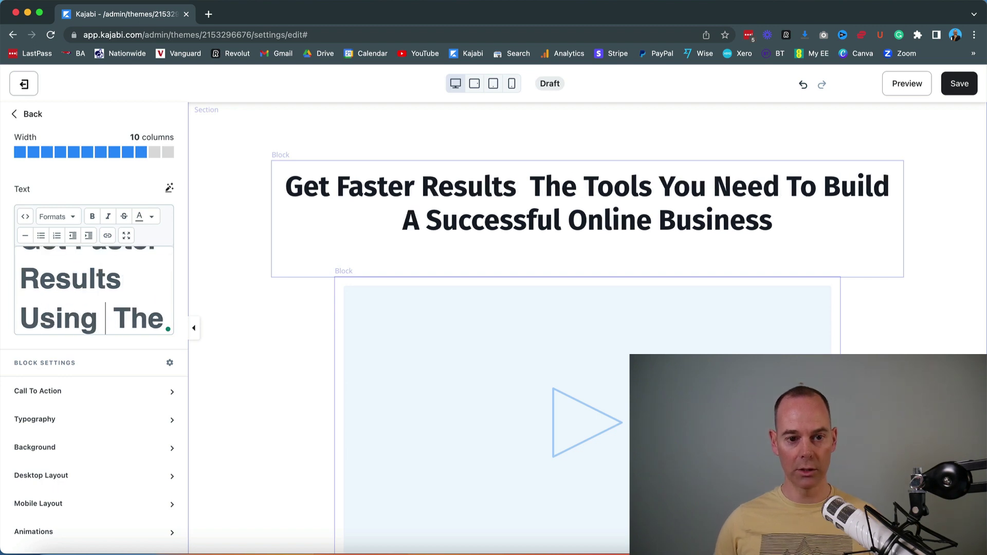
type("My M<eth")
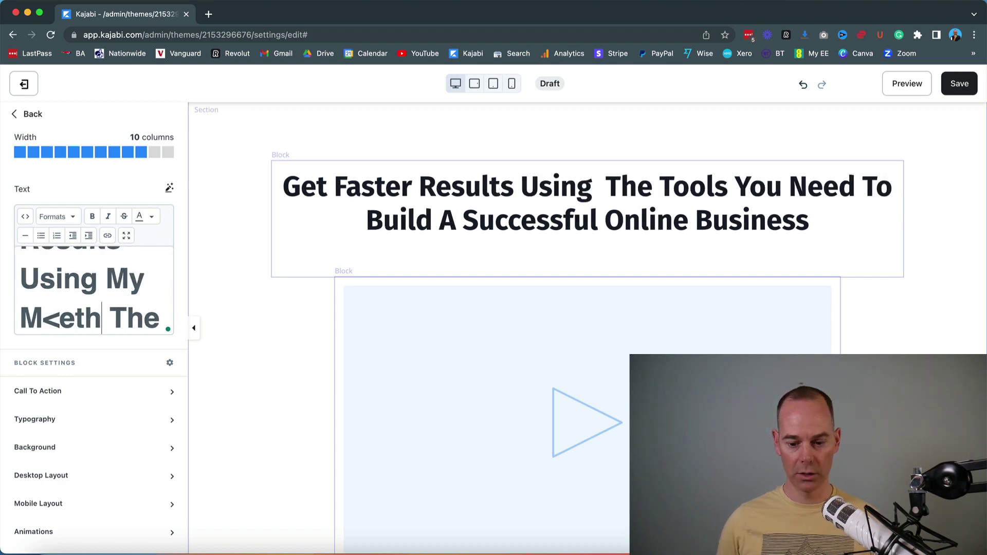
Correct the spelling of 'Method' and delete the leftover words of the old headline
key("BackSpace")
key("BackSpace")
key("BackSpace")
key("BackSpace")
type("etho")
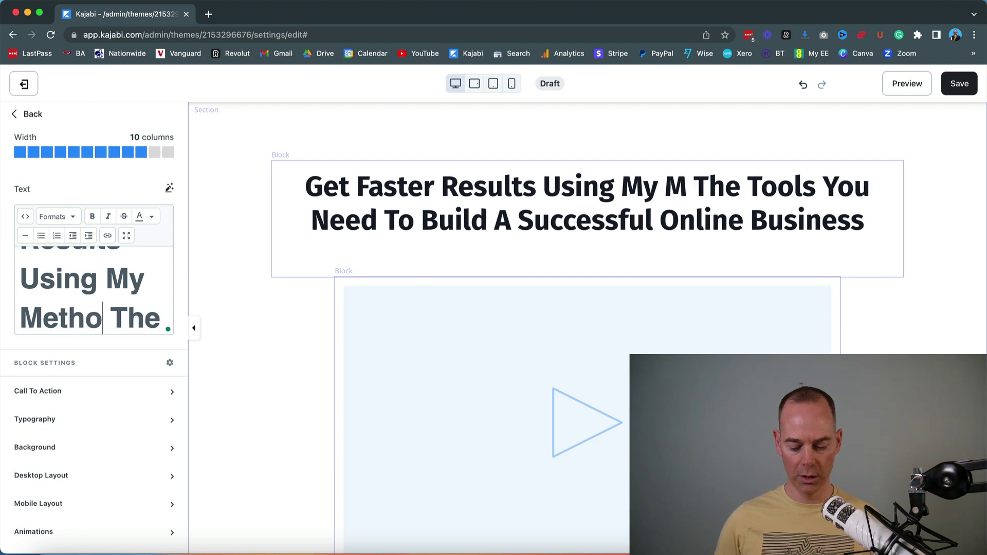
type("dolo")
key("BackSpace")
key("BackSpace")
key("BackSpace")
type("u")
key("BackSpace")
type("ol")
key("BackSpace")
key("BackSpace")
type("sfu")
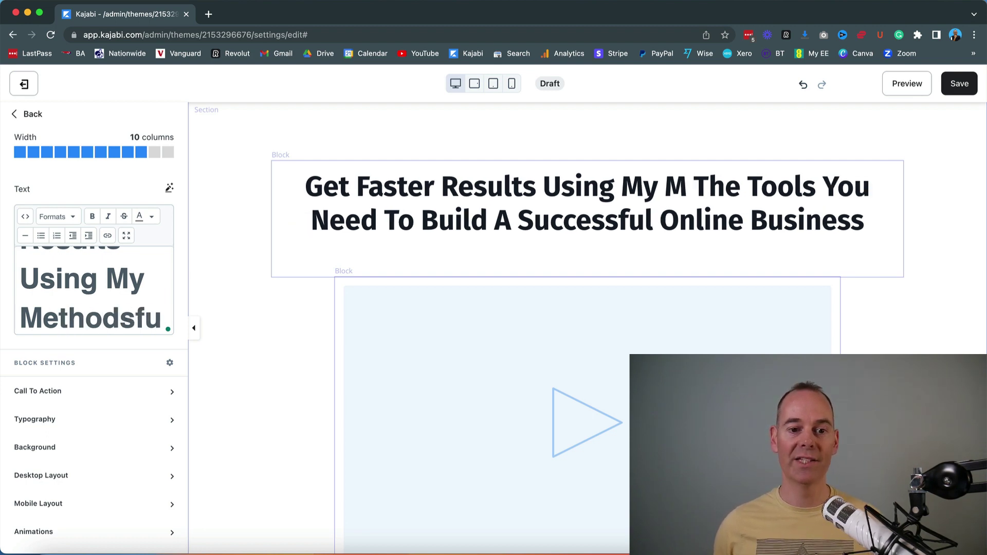
key("BackSpace")
key("BackSpace")
key("BackSpace")
type("nli")
key("BackSpace")
key("BackSpace")
key("BackSpace")
type("Bu")
key("BackSpace")
key("BackSpace")
type("ss")
key("BackSpace")
key("BackSpace")
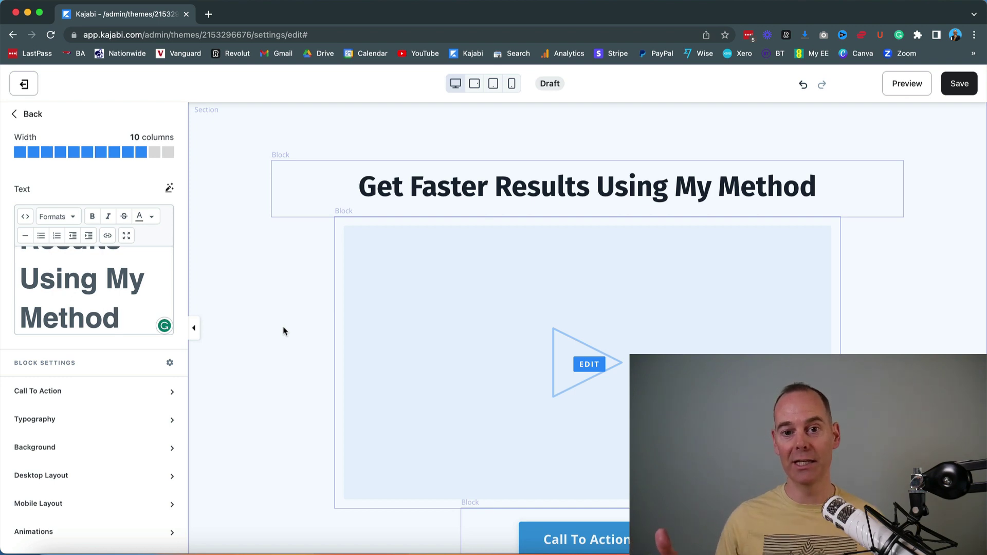
Close the headline editor and review the headline, video and button blocks in the Hero section
left_click(284, 330)
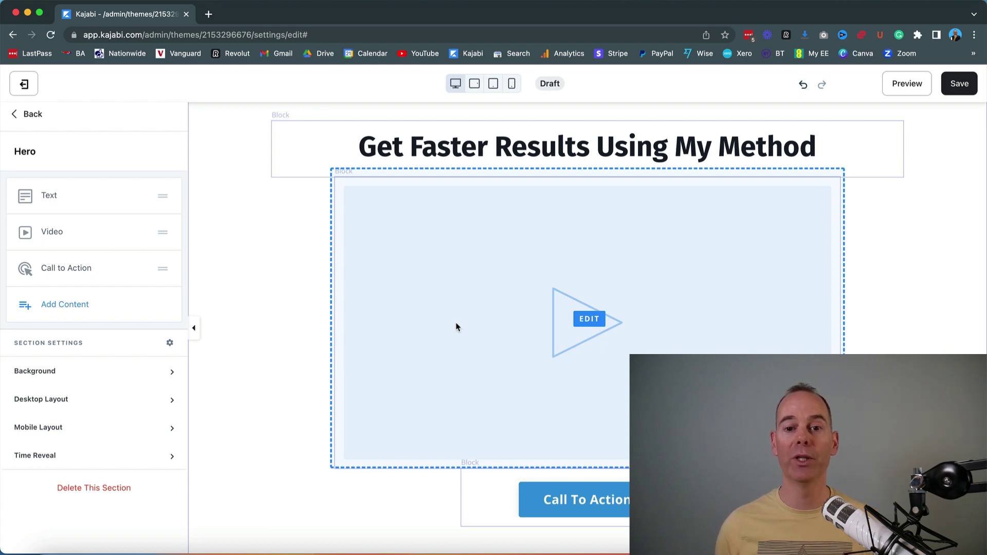
scroll(270, 327, "up", 2)
scroll(271, 327, "down", 3)
scroll(271, 327, "up", 2)
scroll(270, 327, "down", 1)
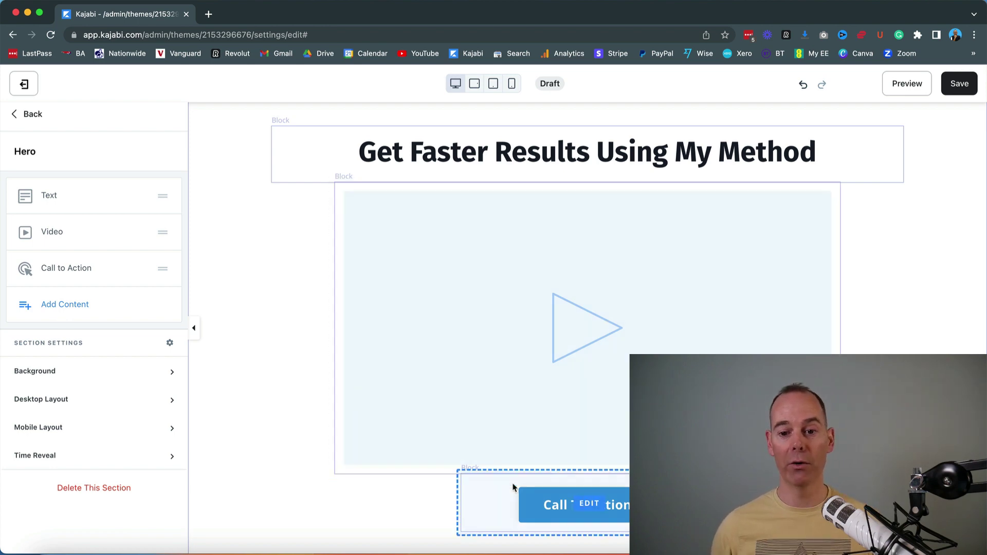
Change the Call To Action button's label to 'Learn More'
left_click(530, 505)
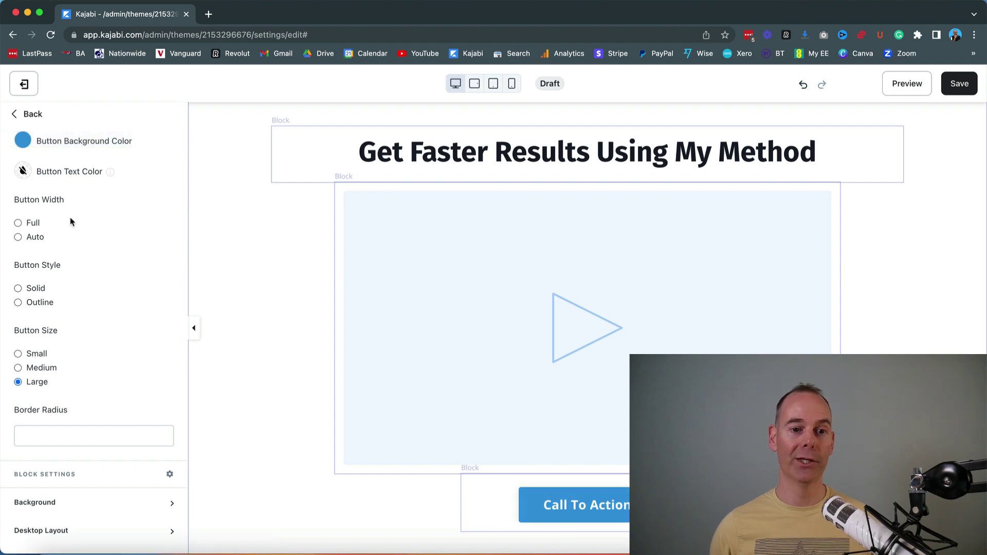
scroll(98, 374, "up", 4)
scroll(98, 374, "up", 3)
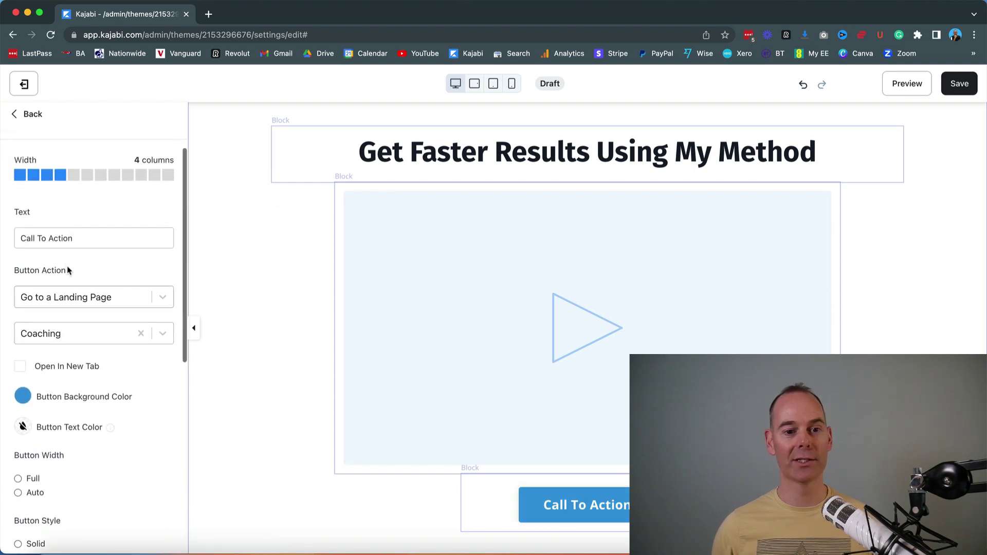
triple_click(57, 235)
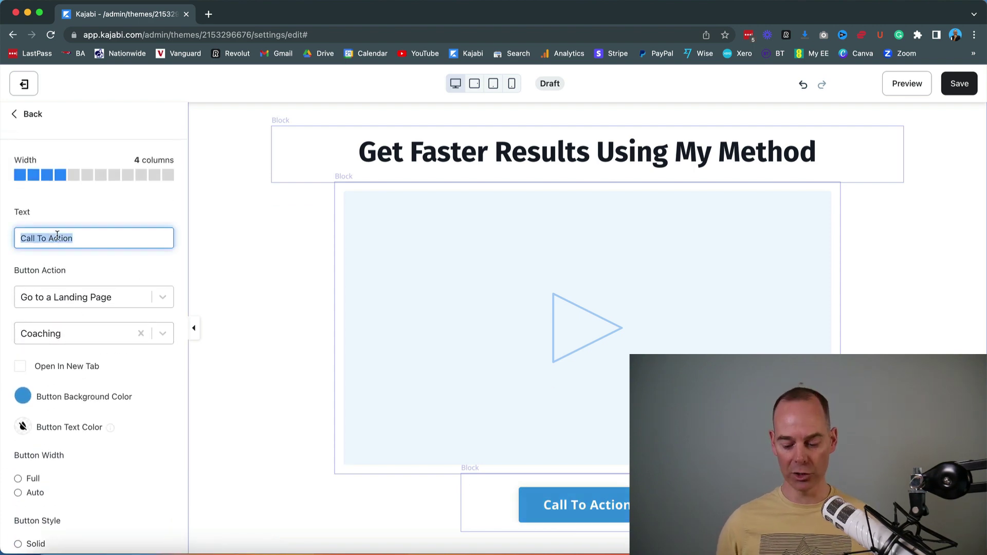
type("Learn More")
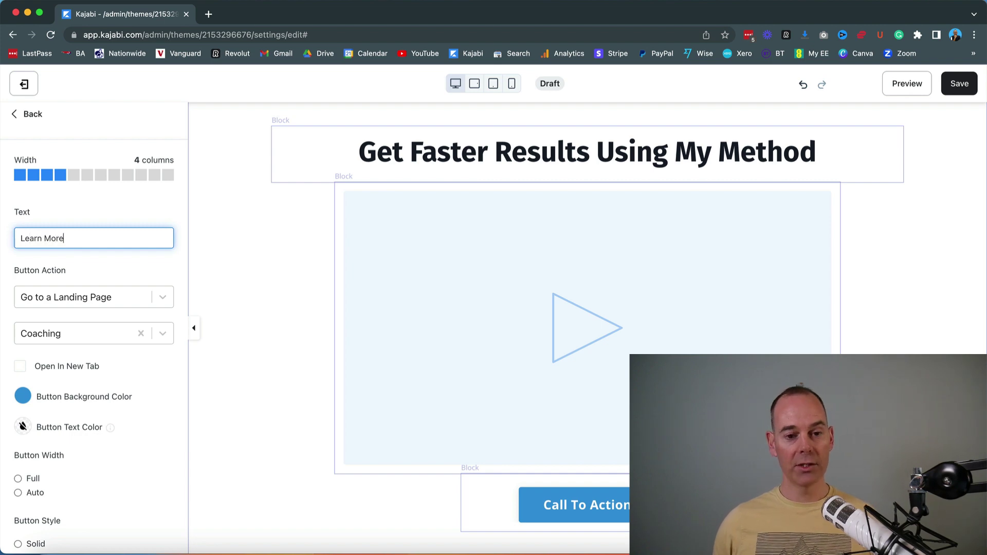
left_click(247, 291)
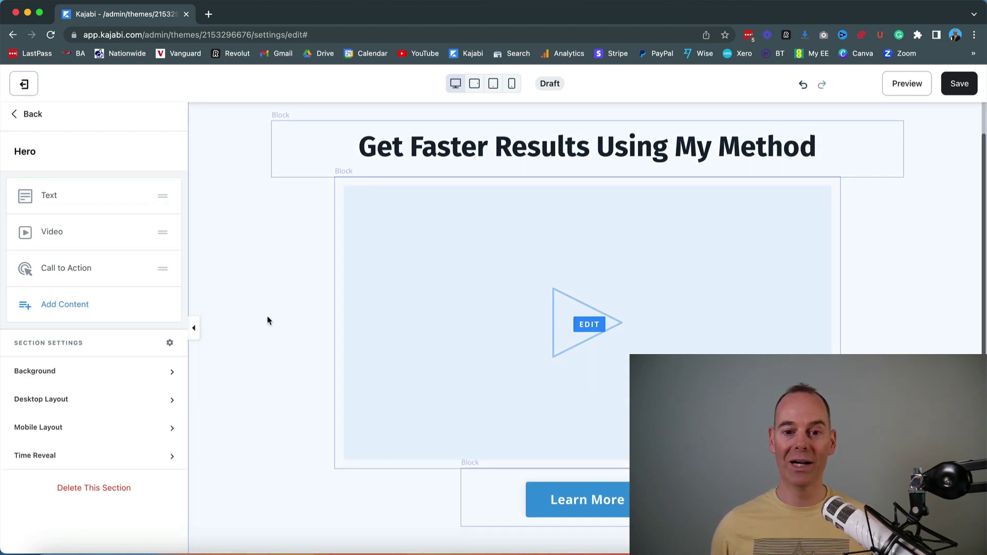
left_click(588, 506)
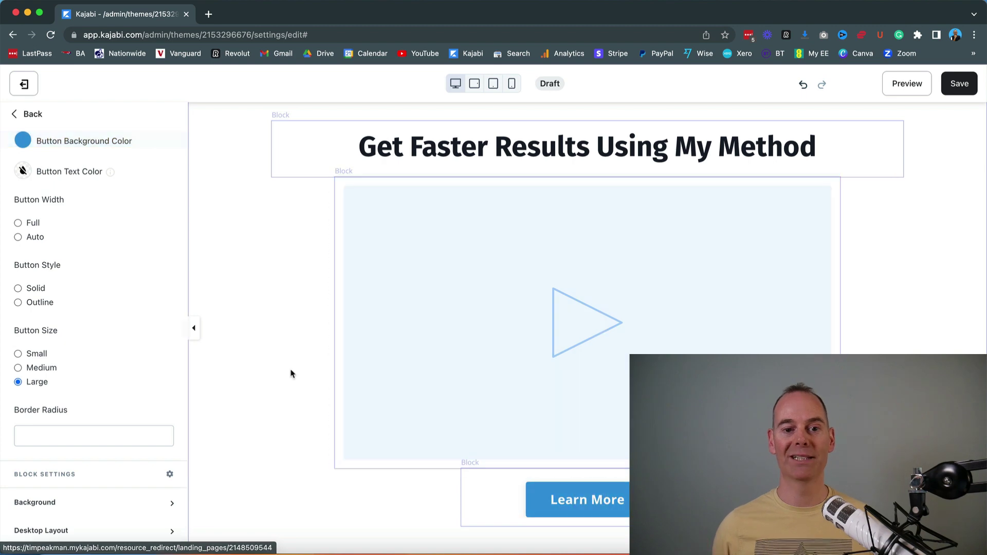
scroll(132, 321, "up", 5)
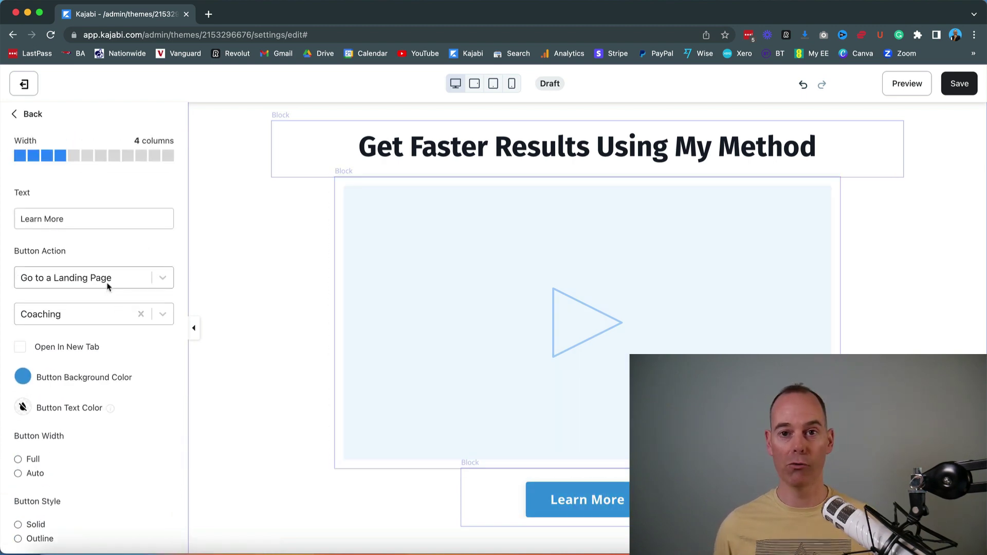
Save the Webinar page after a quick first preview
left_click(293, 352)
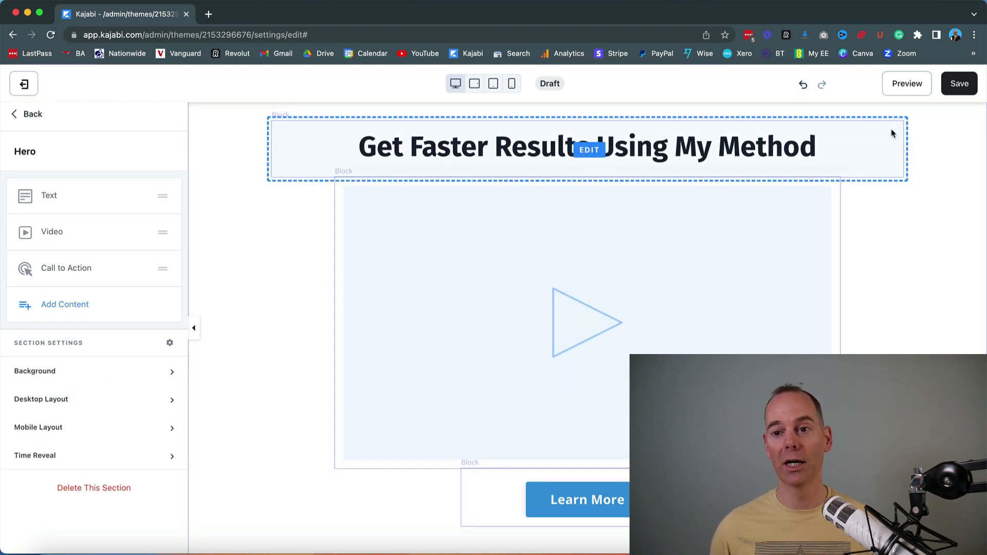
left_click(899, 86)
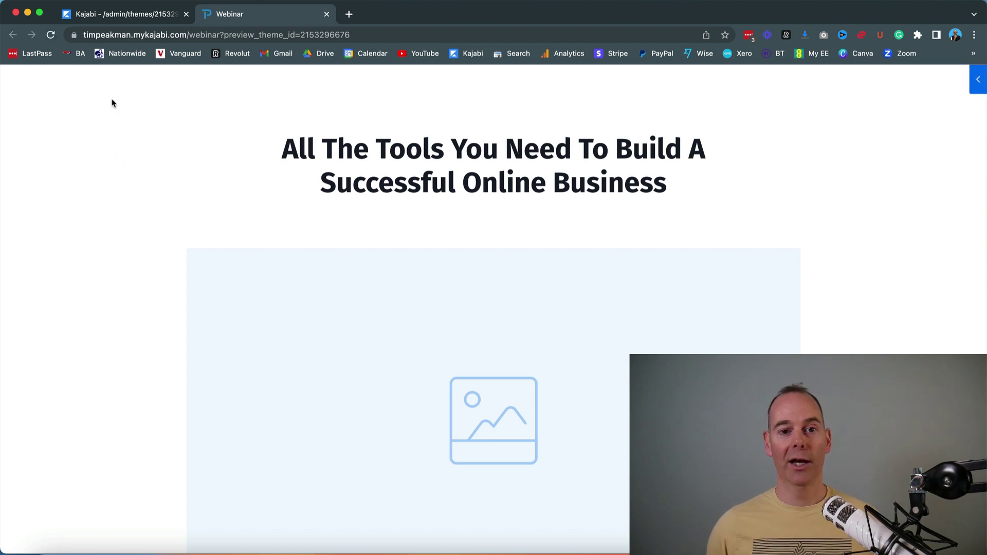
left_click(110, 15)
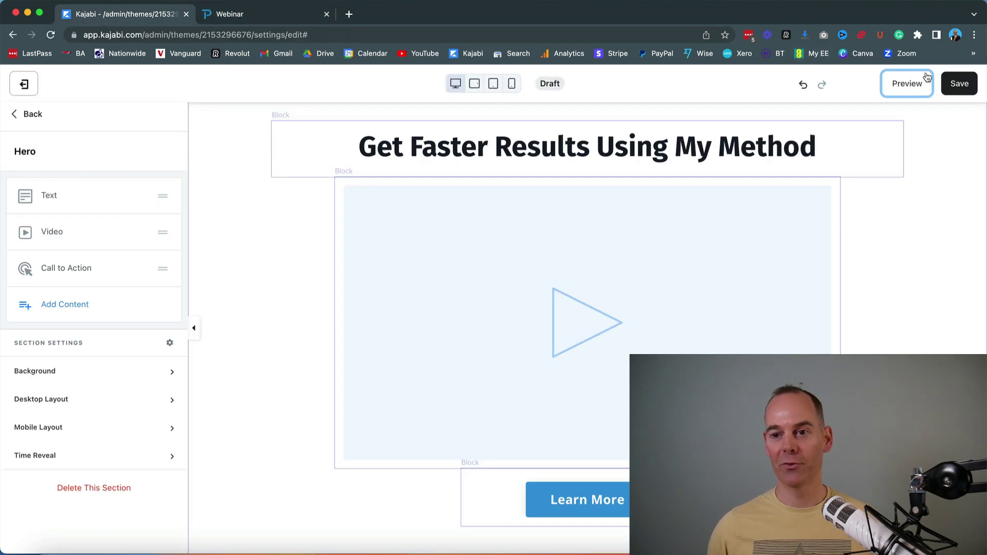
left_click(955, 86)
Preview the saved page and confirm Learn More opens the Coaching page
left_click(900, 84)
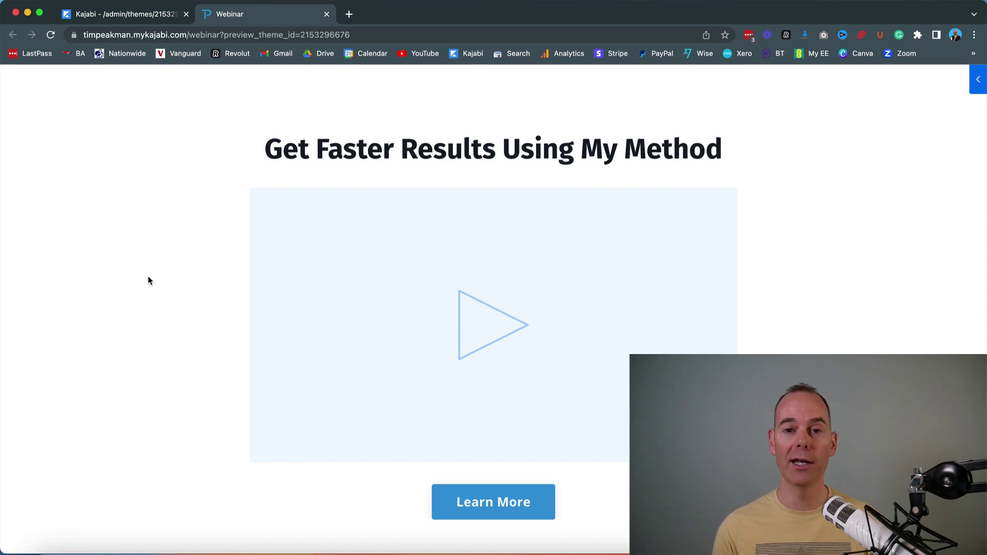
scroll(148, 280, "down", 1)
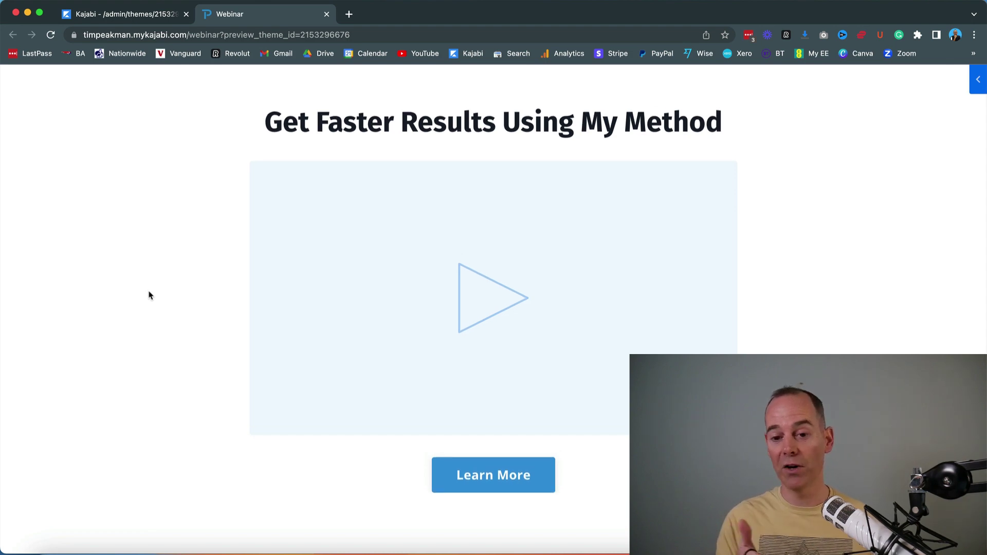
left_click(466, 471)
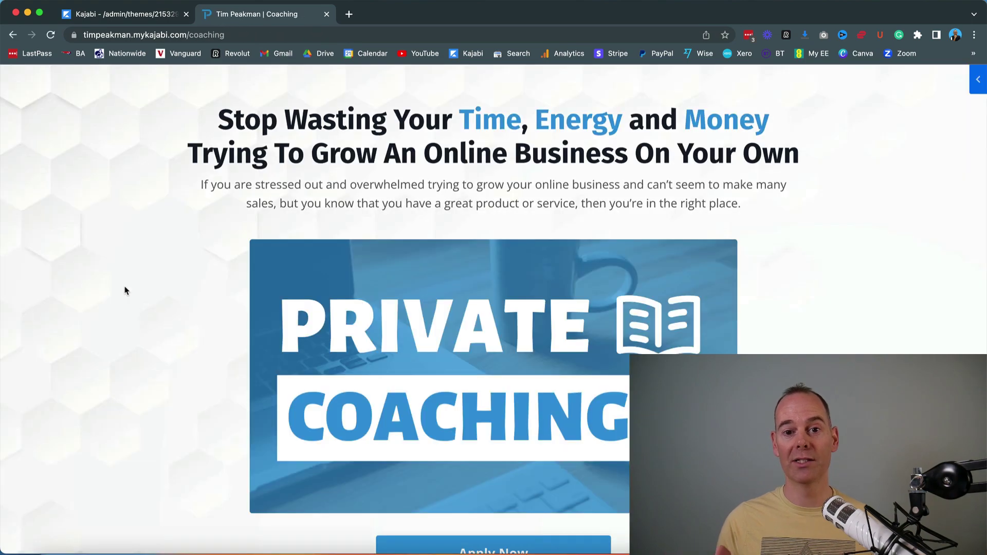
scroll(125, 291, "down", 20)
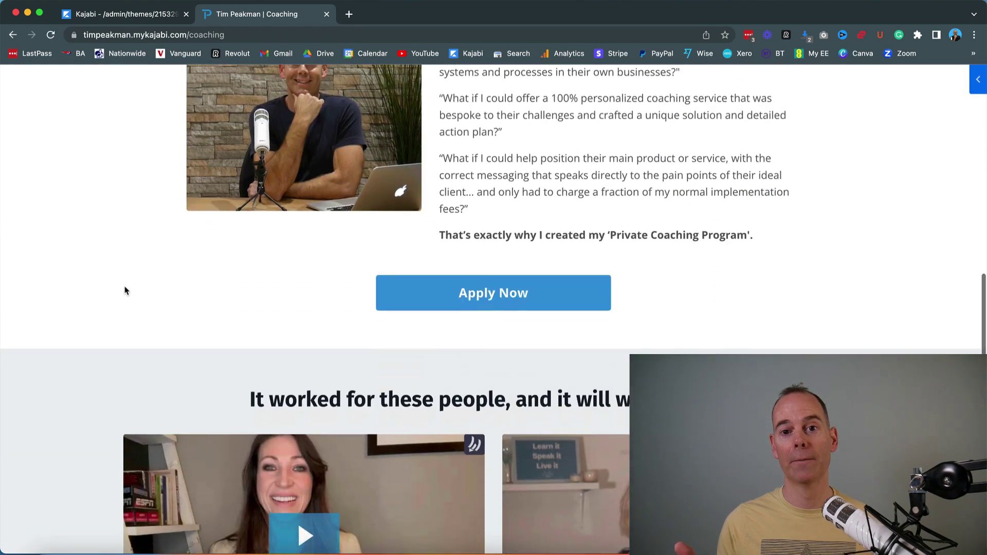
scroll(125, 291, "down", 4)
left_click(117, 16)
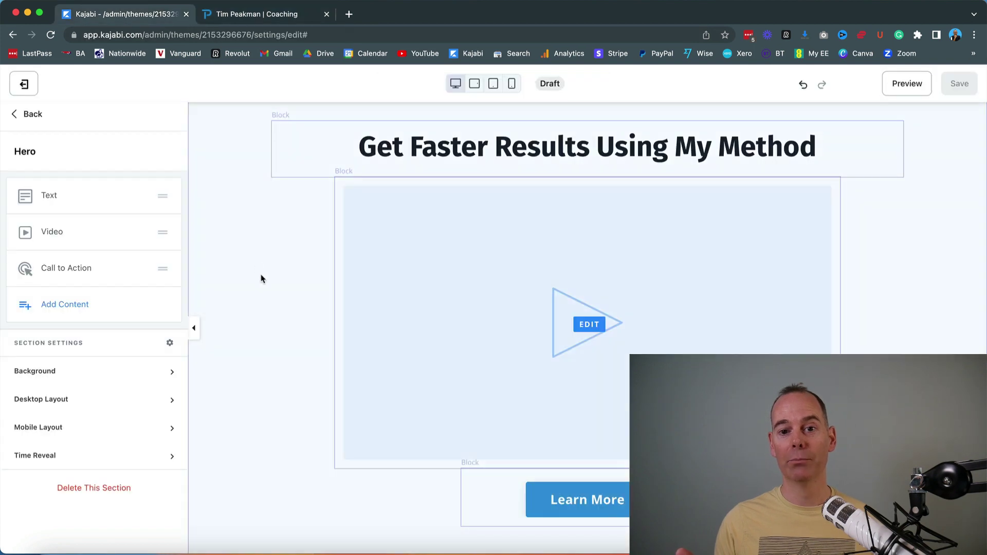
scroll(260, 278, "up", 1)
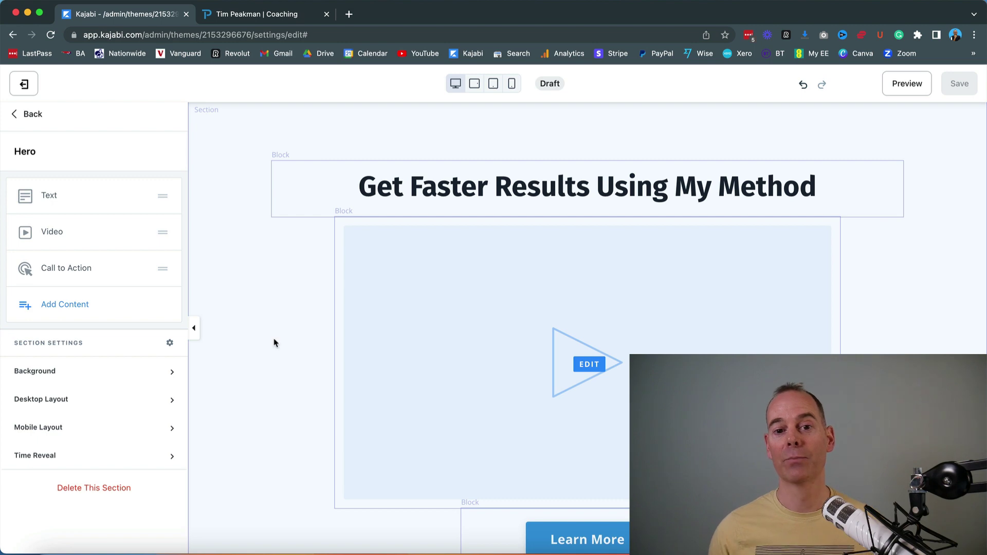
scroll(274, 344, "down", 1)
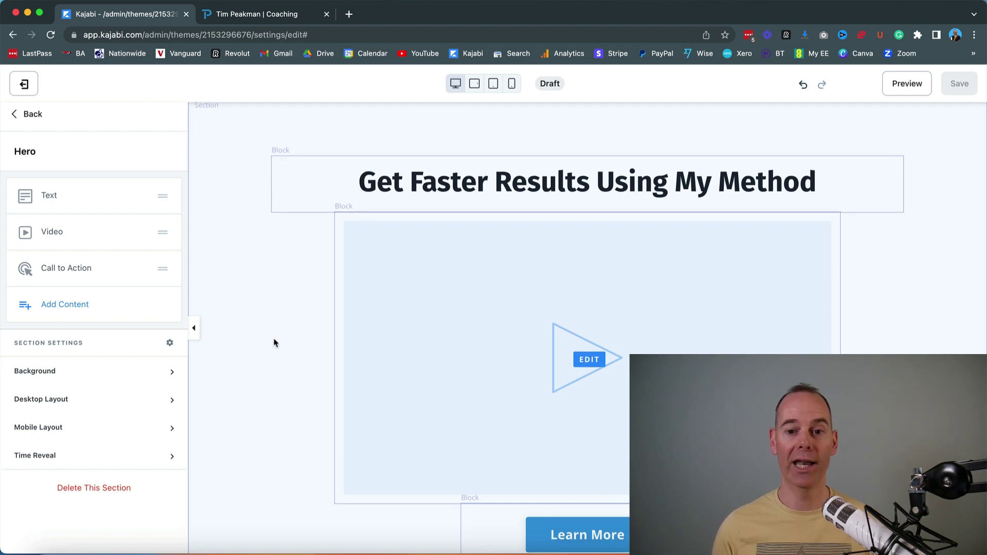